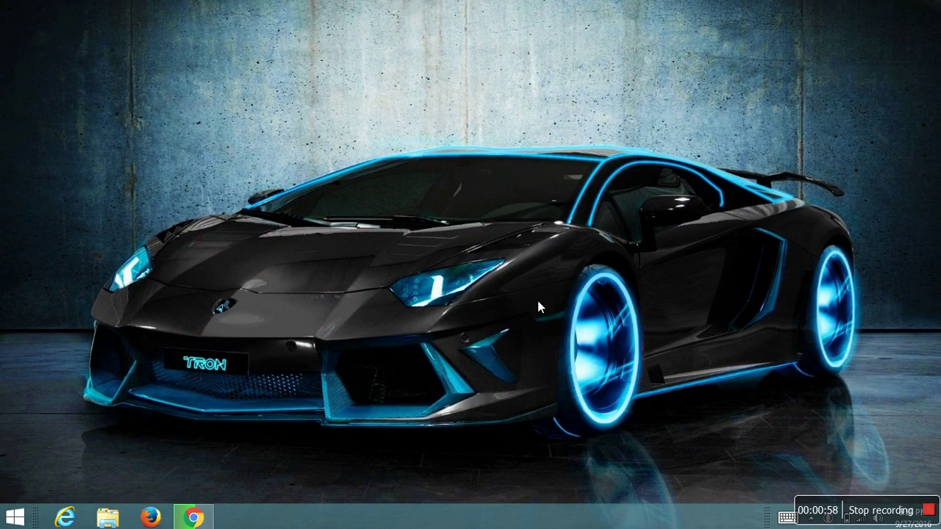
# - From the Start screen, open the Windows Store through the Hitman GO promotion tile
pyautogui.press('super')
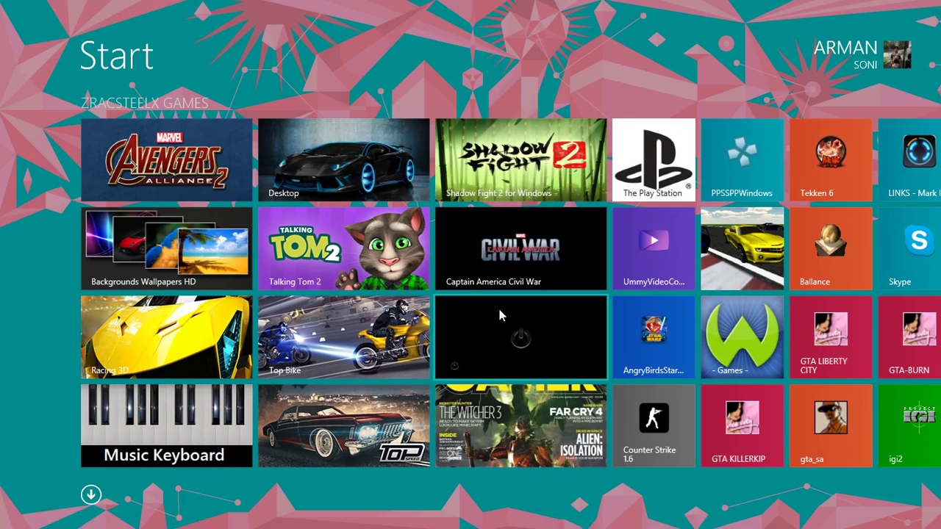
pyautogui.scroll(-2, 463, 441)
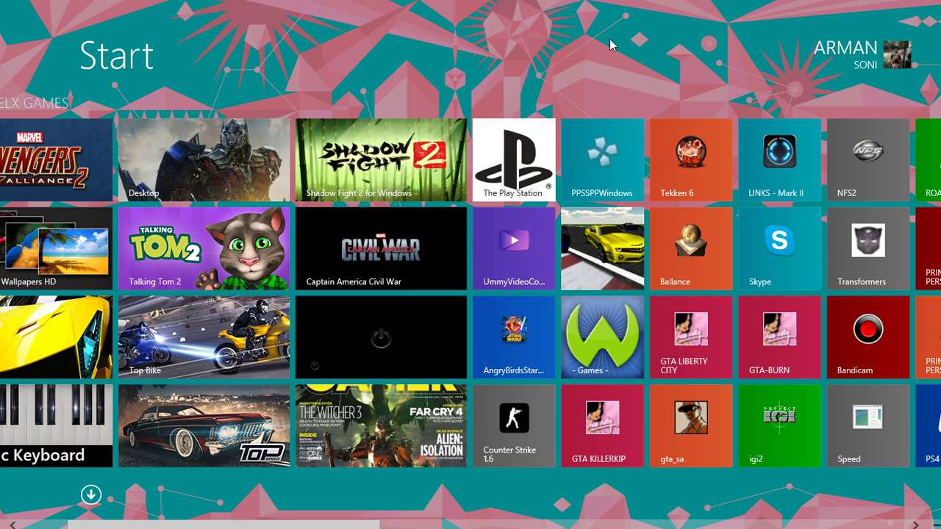
pyautogui.scroll(-8, 610, 44)
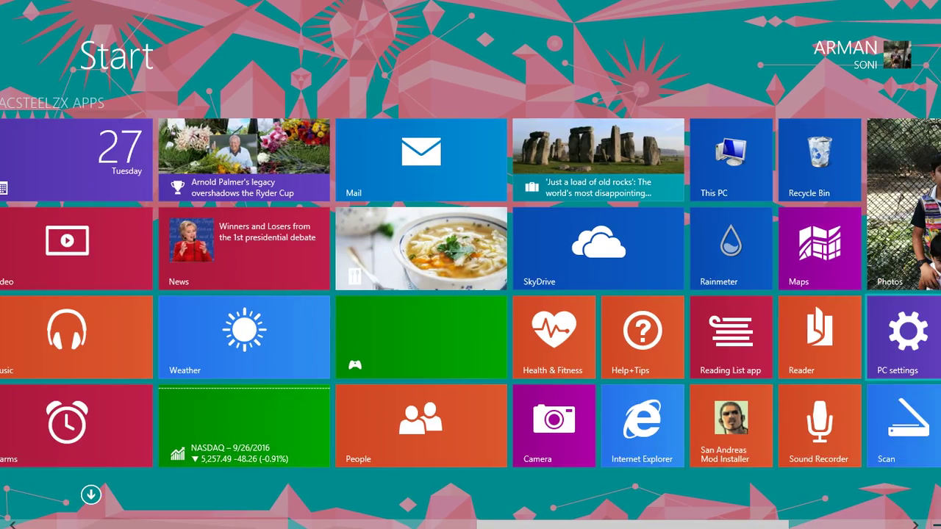
pyautogui.rightClick(867, 393)
pyautogui.scroll(-5, 867, 393)
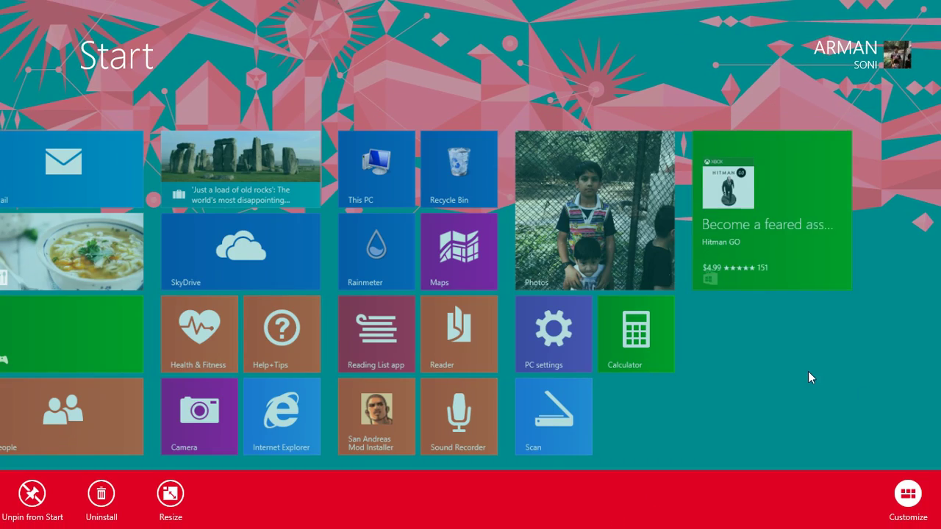
pyautogui.click(761, 466)
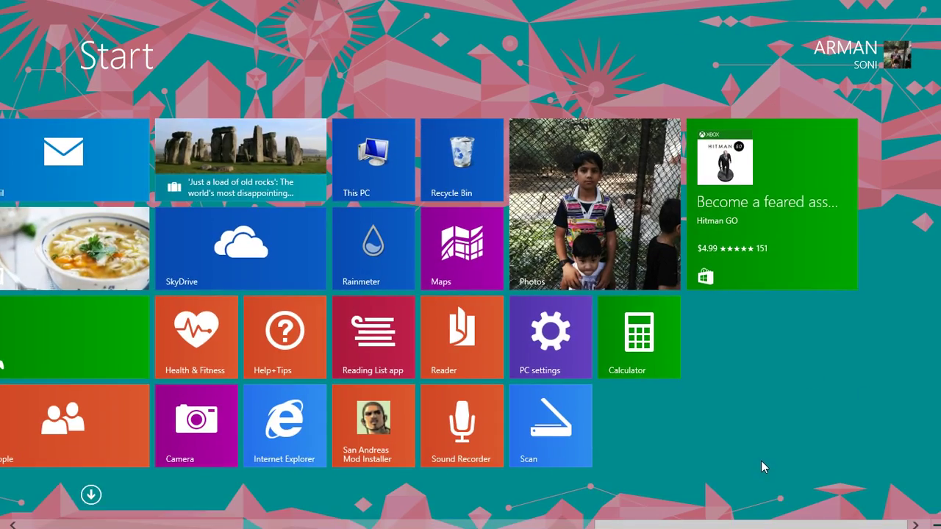
pyautogui.click(744, 134)
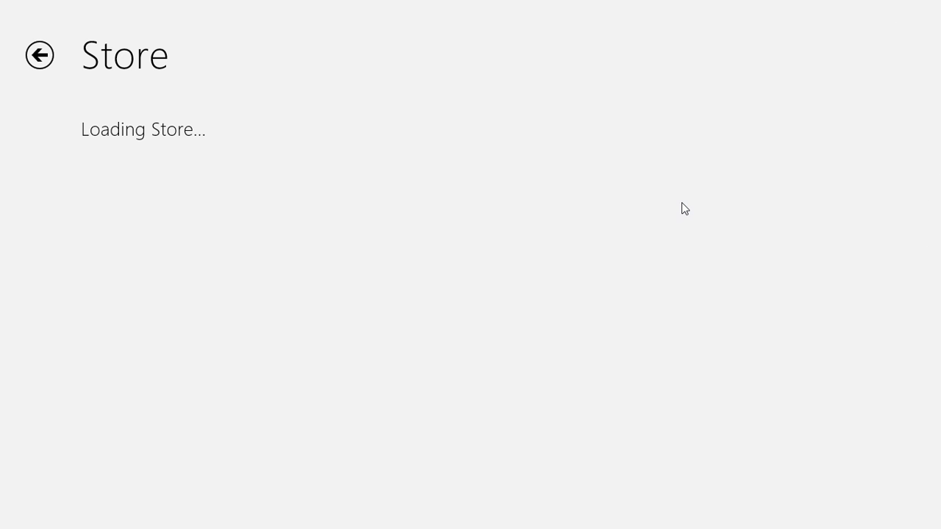
# - Forget the failing wireless network from the Settings charm so the Store home page loads
pyautogui.moveTo(940, 528)
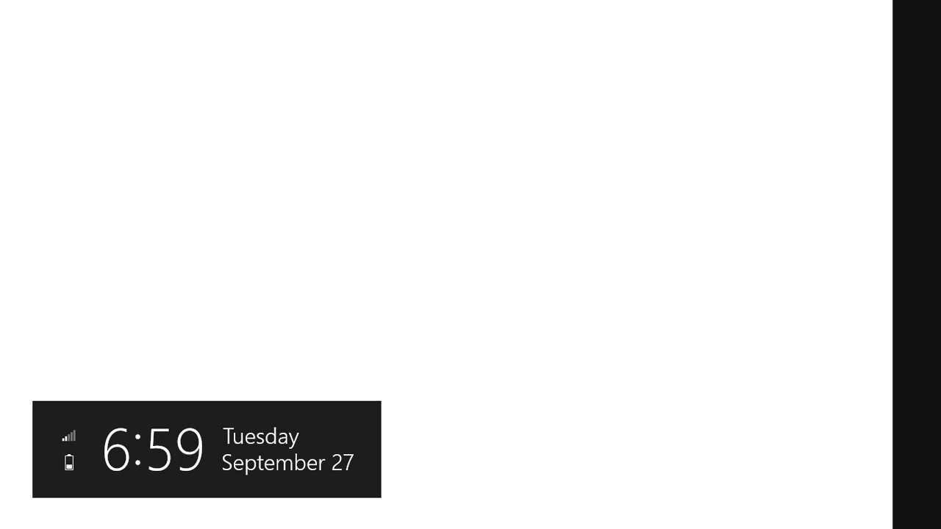
pyautogui.click(914, 261)
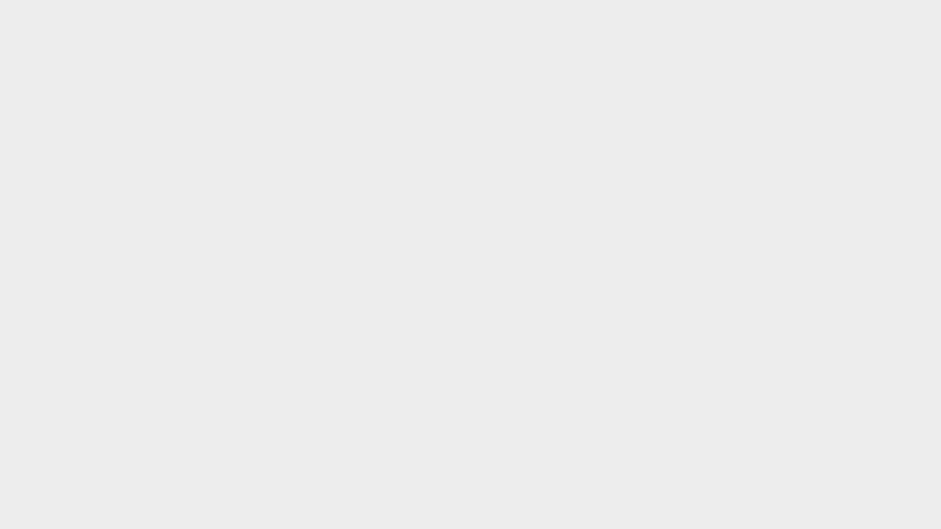
pyautogui.moveTo(940, 528)
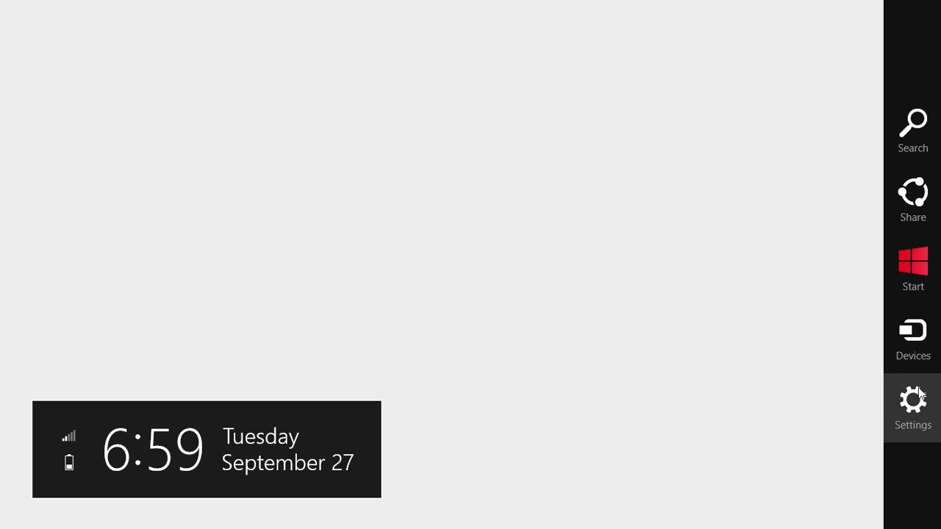
pyautogui.click(919, 391)
pyautogui.click(781, 371)
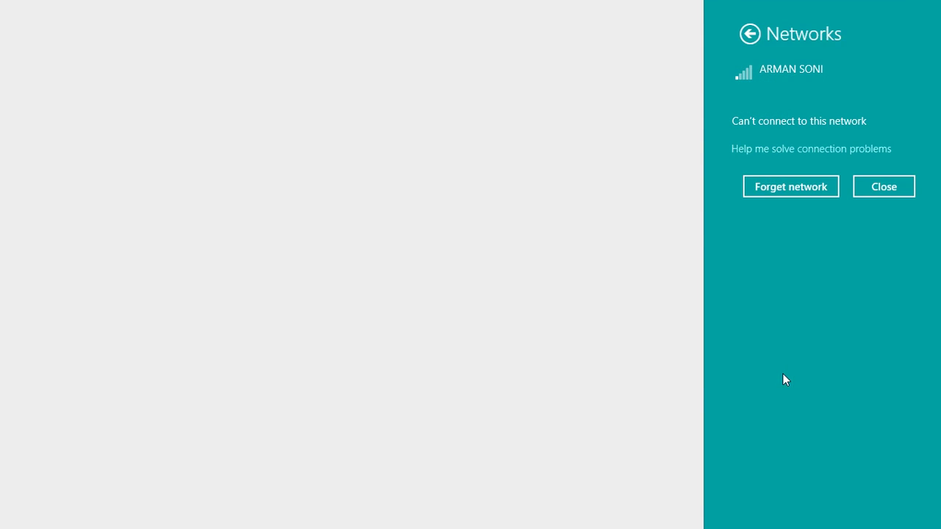
pyautogui.click(789, 187)
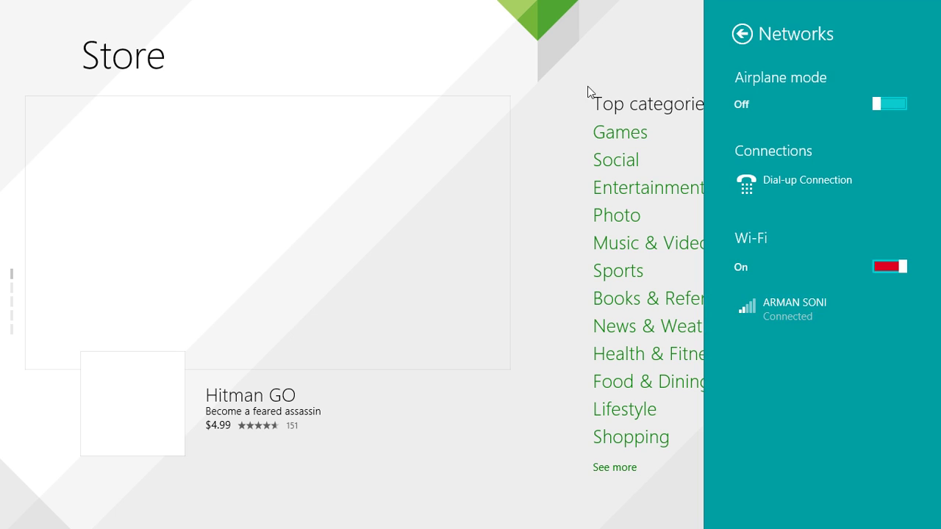
pyautogui.click(587, 86)
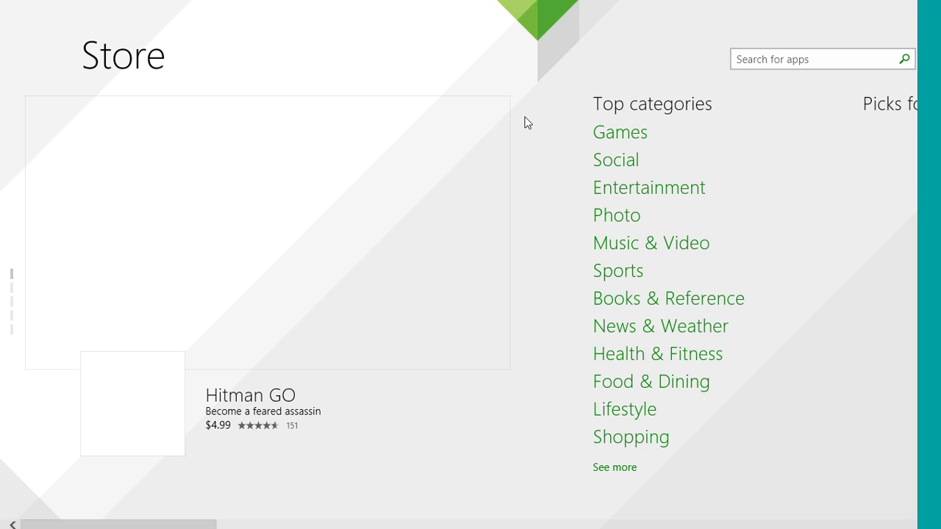
# - Search the Store for 'SHADOW FIGHT 2' using the Shadow Fight 2 for Windows suggestion
pyautogui.click(766, 68)
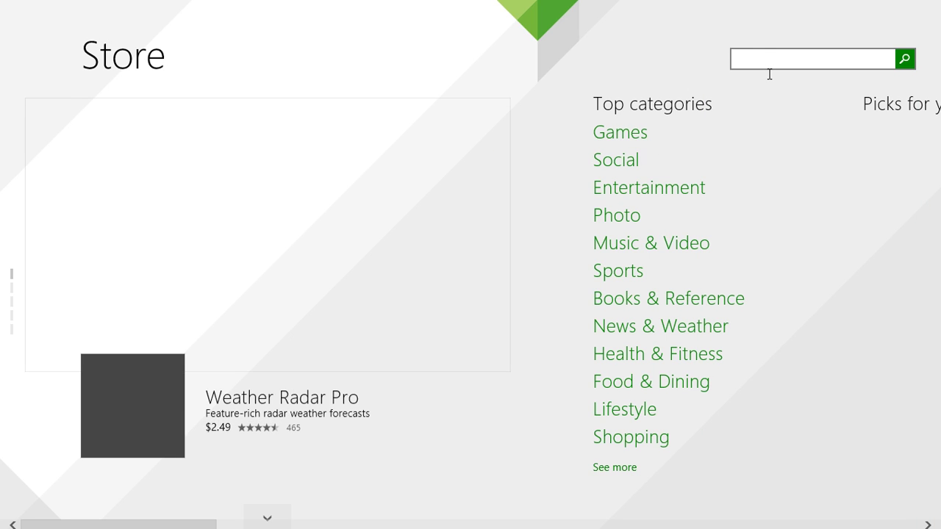
pyautogui.write('SHAD')
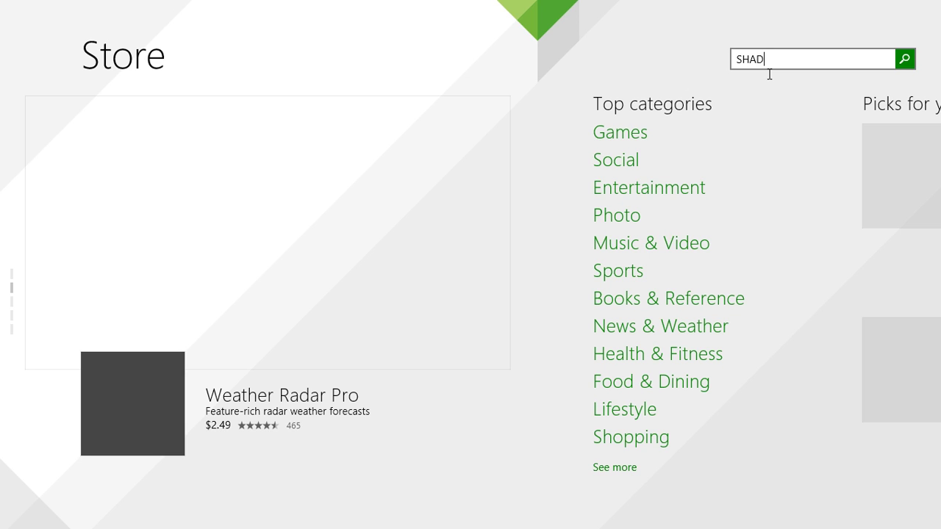
pyautogui.write('OW FIGHT 2')
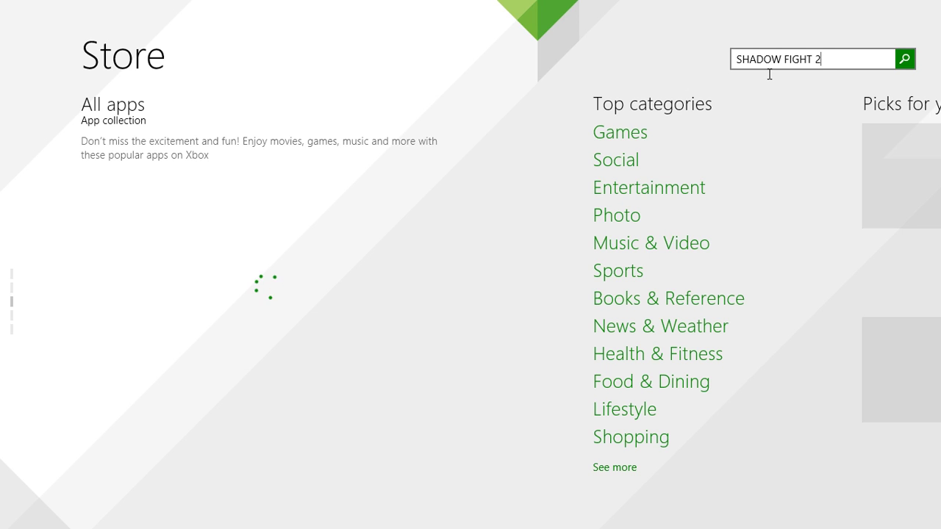
pyautogui.click(906, 62)
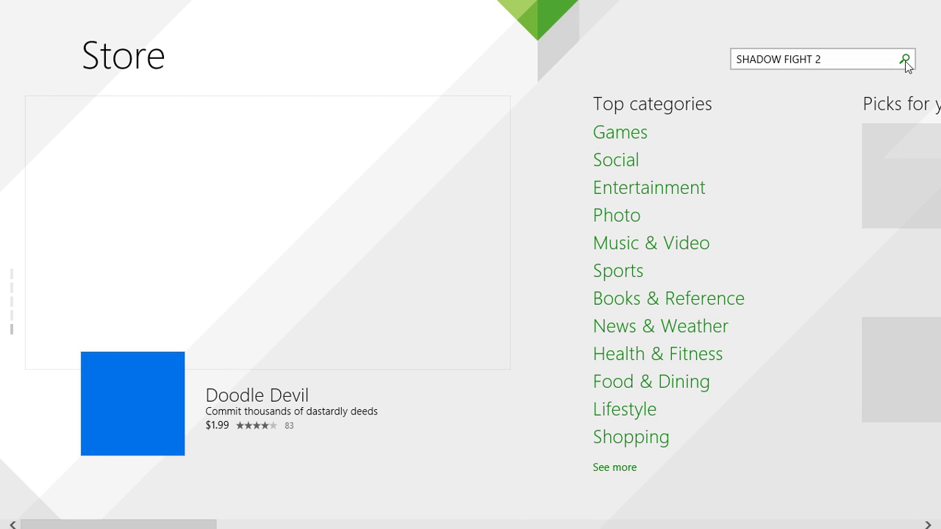
pyautogui.click(905, 62)
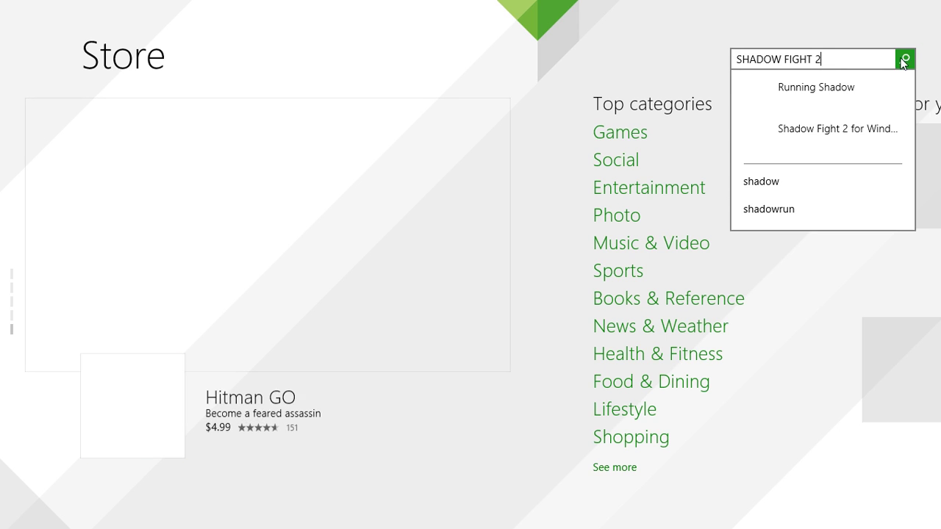
pyautogui.click(863, 95)
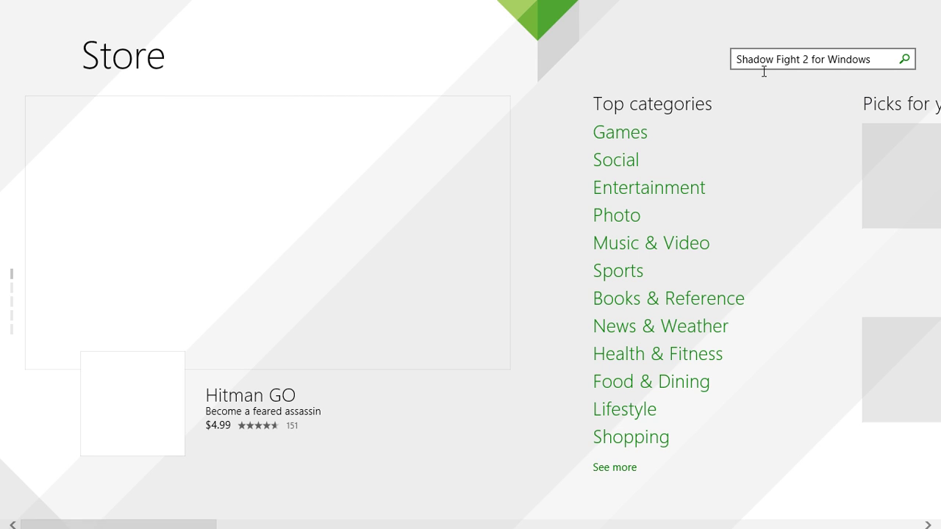
pyautogui.click(906, 61)
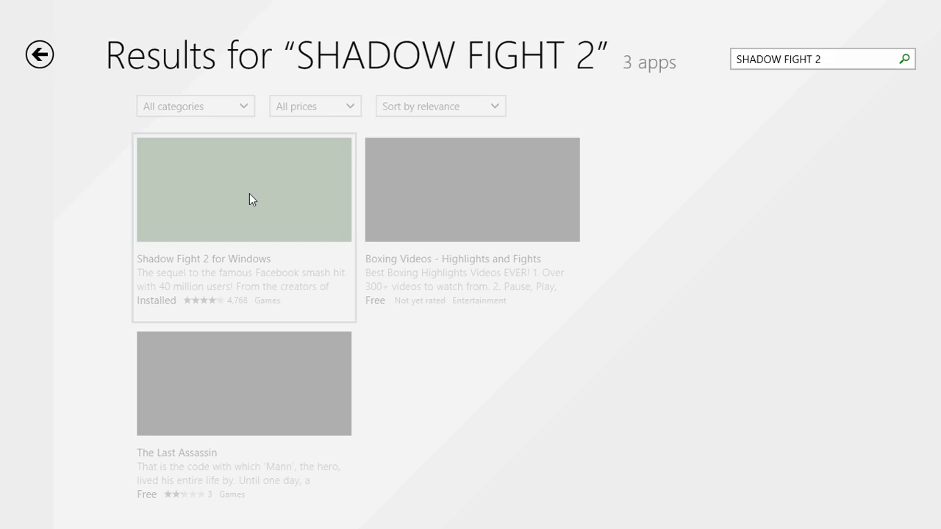
# - Open the Shadow Fight 2 for Windows listing from the search results
pyautogui.click(249, 193)
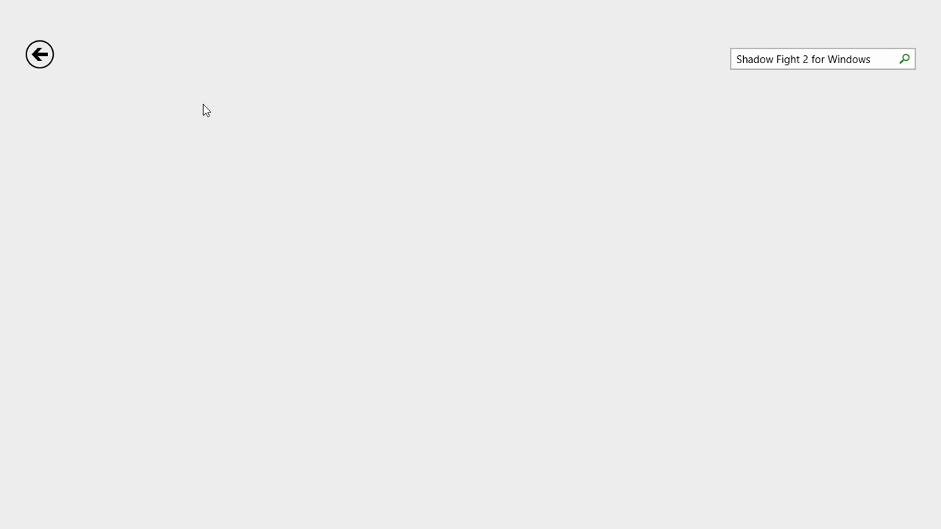
pyautogui.moveTo(2, 34)
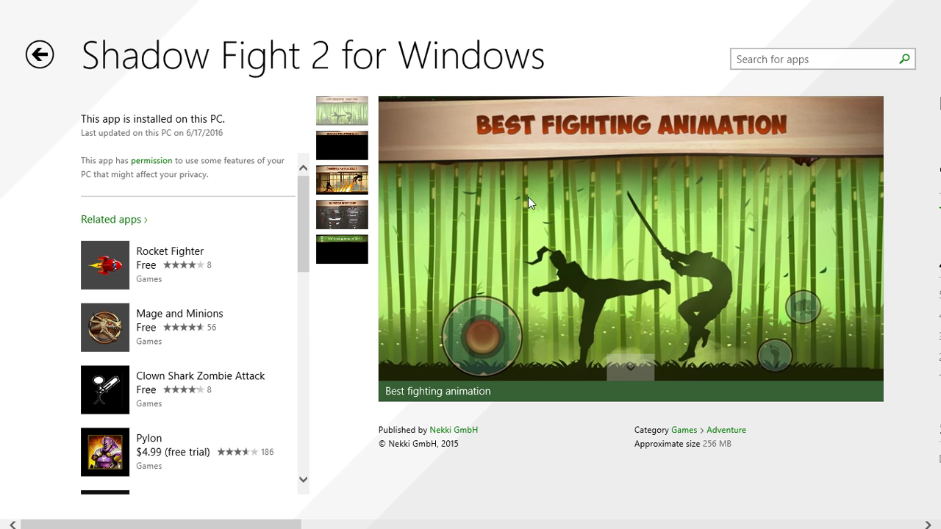
# - Advance through the screenshots: stylish music, battle magic, hundreds of weapons, then the final Shadow Fight 2 image
pyautogui.click(629, 365)
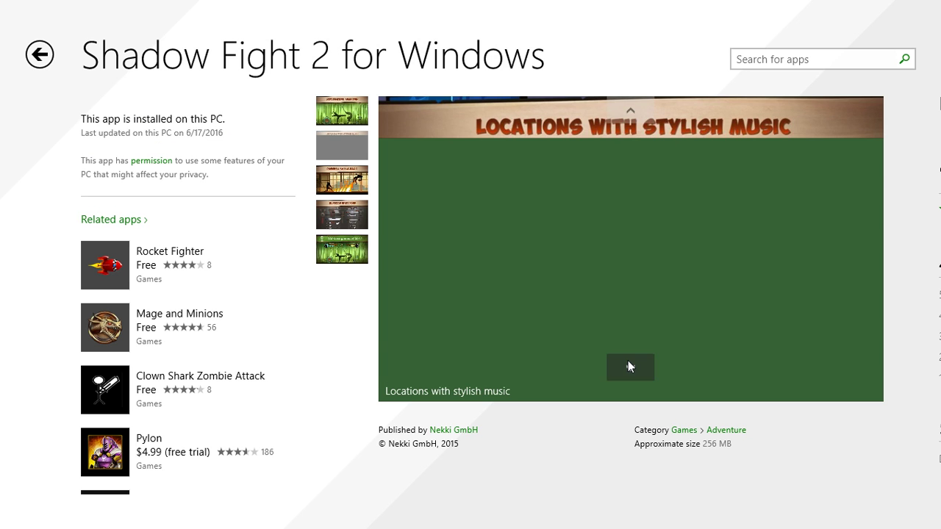
pyautogui.click(630, 366)
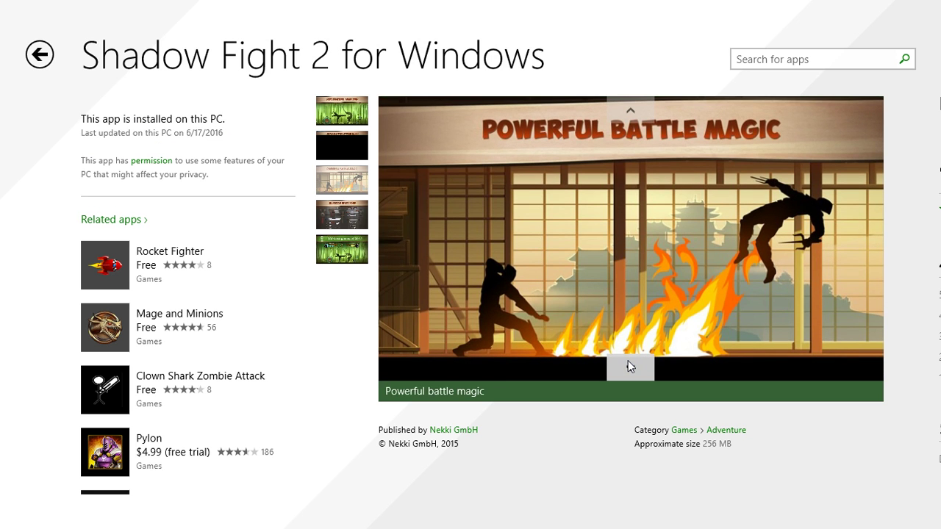
pyautogui.click(629, 366)
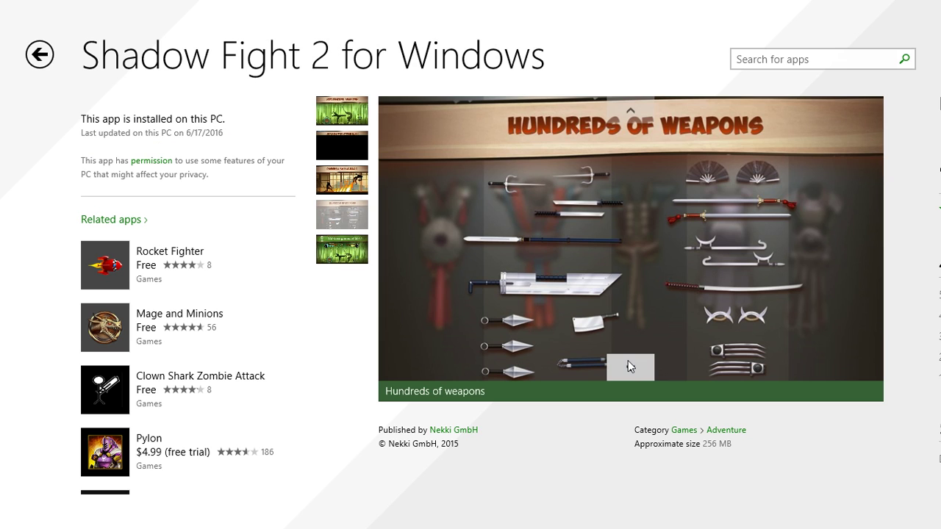
pyautogui.click(628, 361)
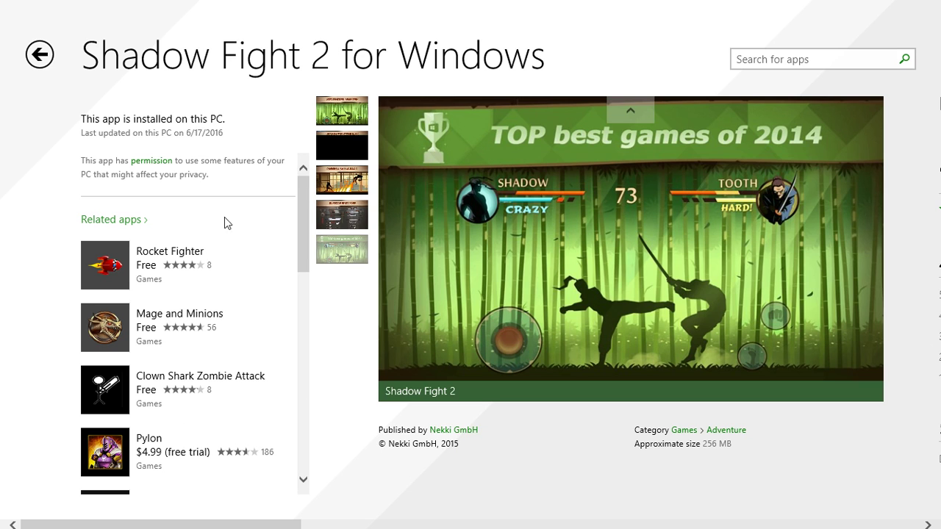
pyautogui.moveTo(1, 1)
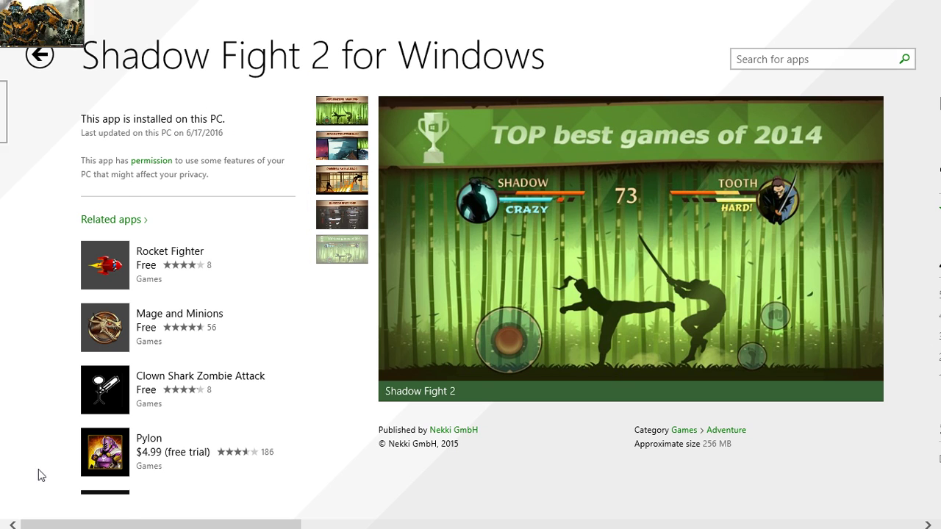
# - Search the Apps list for 'sHADOW FIGHT 2' and launch Shadow Fight 2 for Windows
pyautogui.click(47, 25)
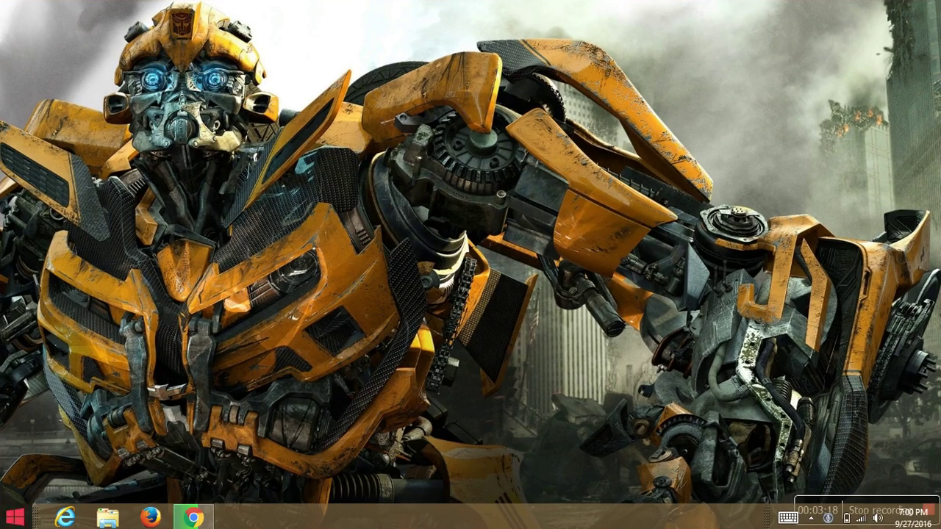
pyautogui.click(15, 517)
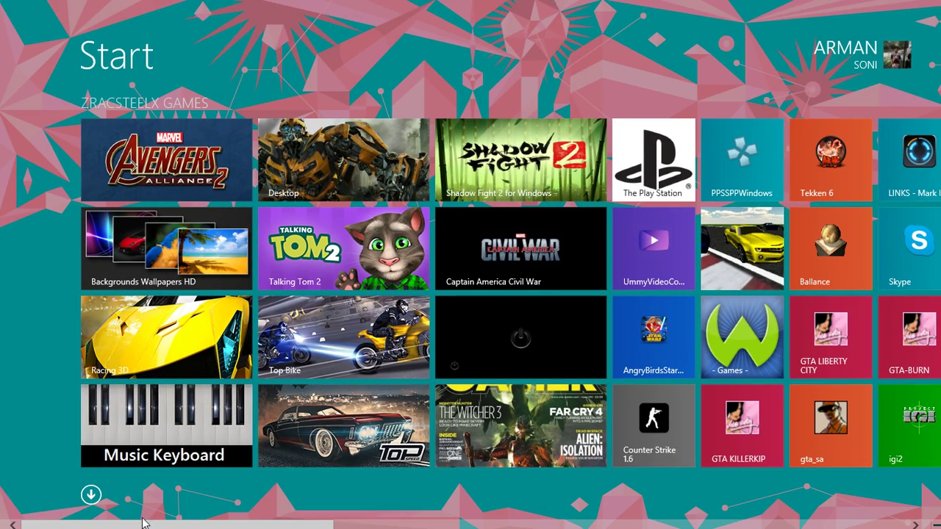
pyautogui.click(98, 501)
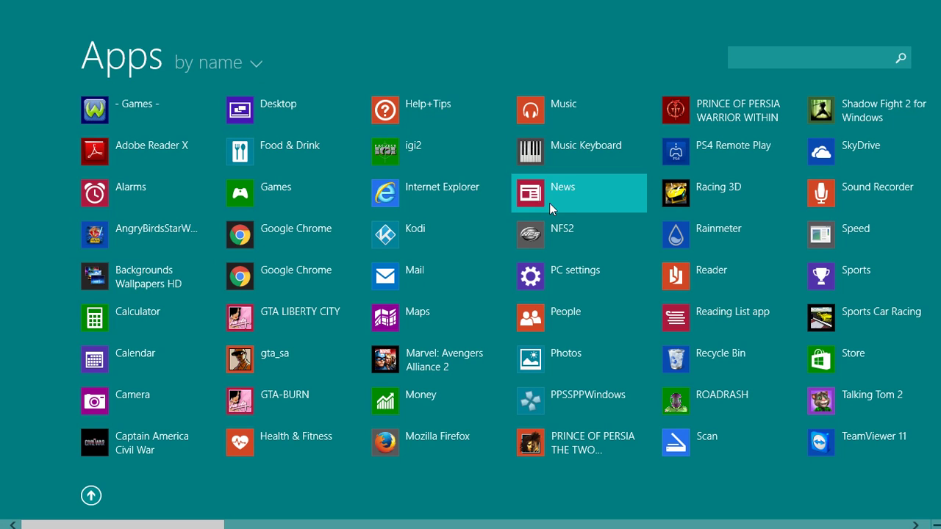
pyautogui.click(824, 66)
pyautogui.write('sHADOW FIGH')
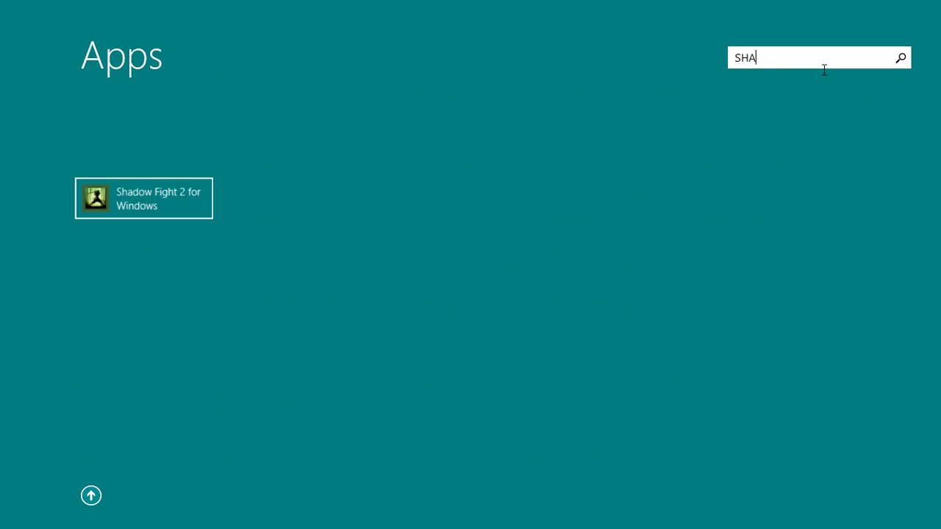
pyautogui.write('T 2')
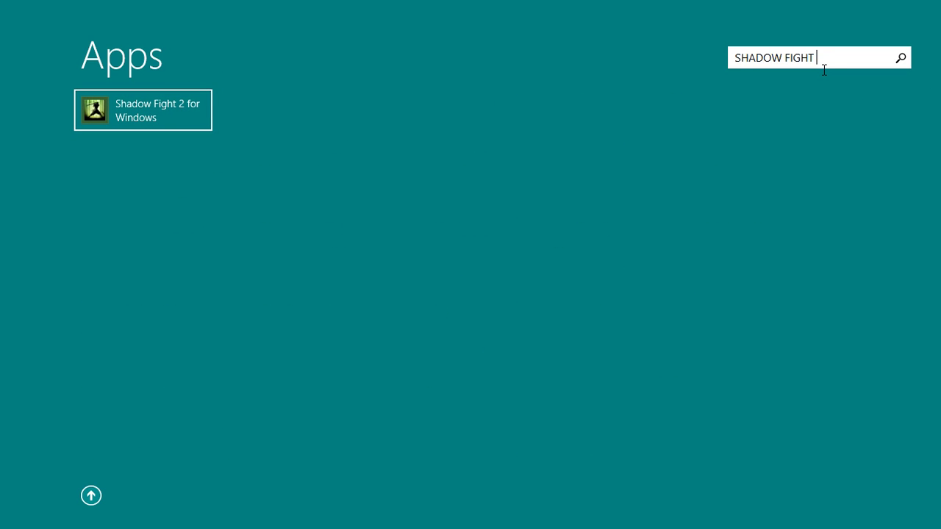
pyautogui.click(115, 115)
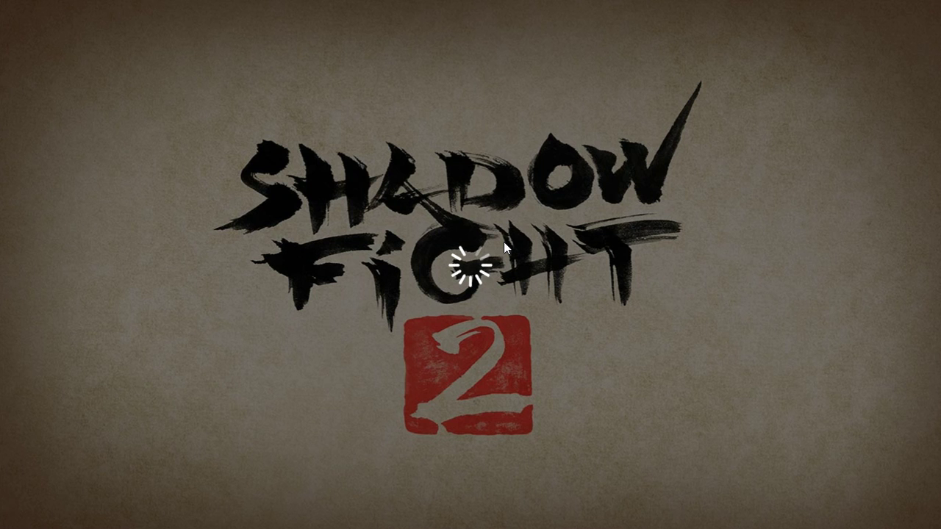
# - After the game's splash screen loads, return to the Start screen
pyautogui.press('super')
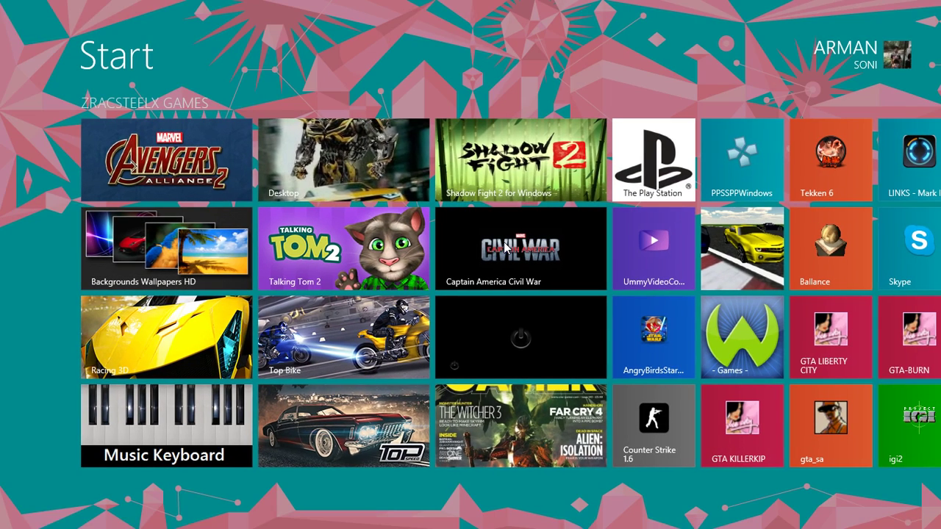
# - Switch back to the running Shadow Fight 2 game from the app switcher
pyautogui.moveTo(4, 44)
pyautogui.click(35, 60)
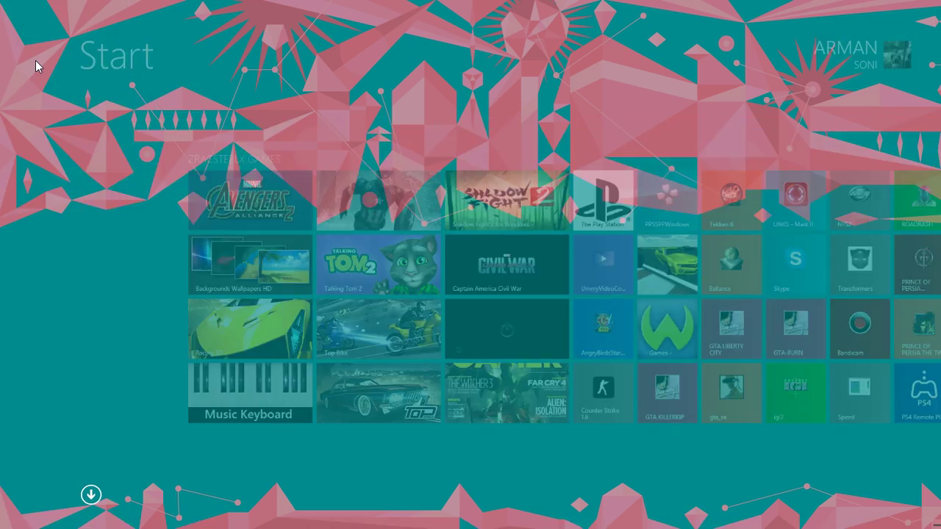